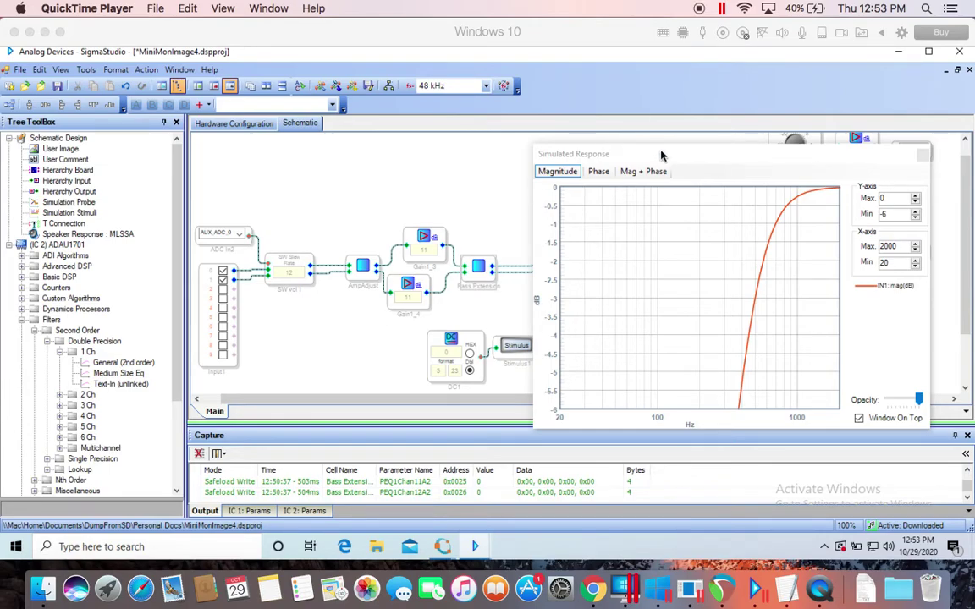
- Close the Simulated Response plot and reopen the Bass Extension equalizer settings
click(594, 153)
drag(662, 160, 655, 63)
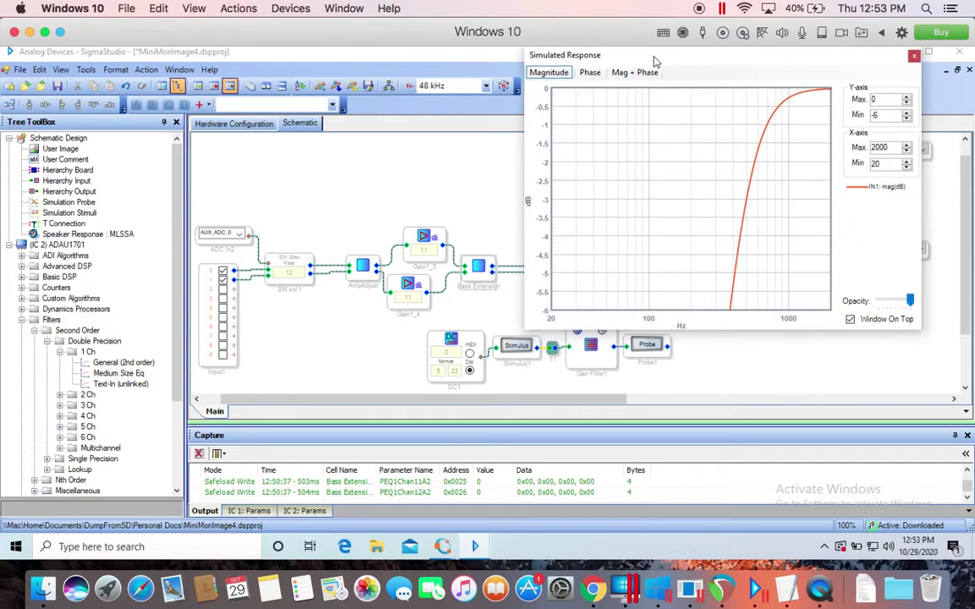
click(913, 59)
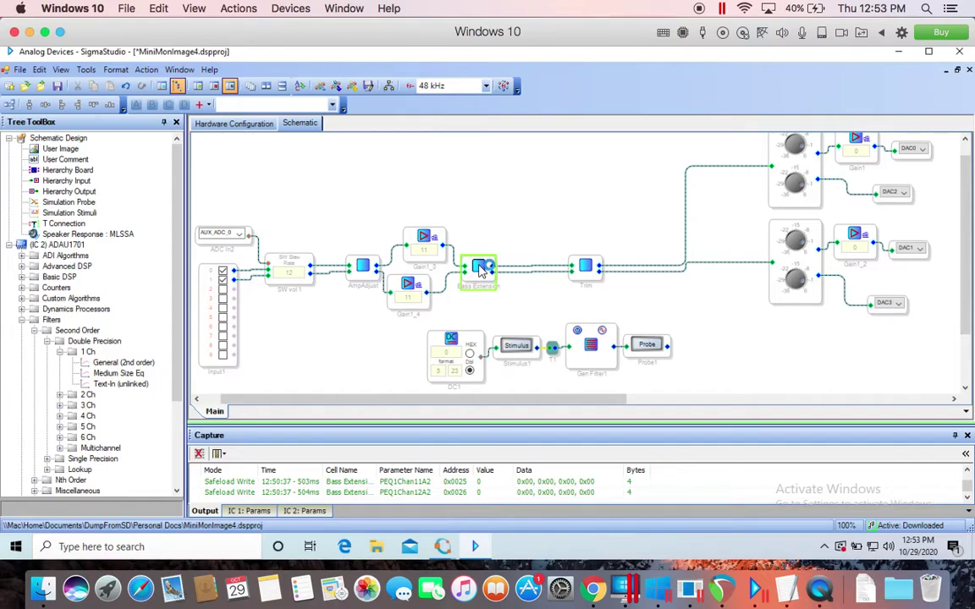
click(480, 268)
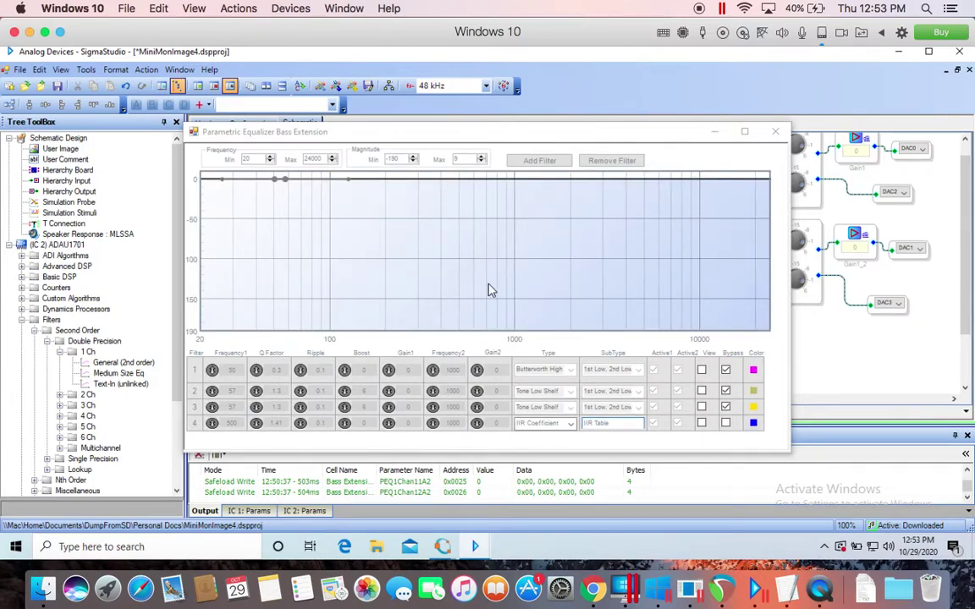
- Check filter 4's IIR coefficient table and leave filter 4 un-bypassed so it is active
click(617, 427)
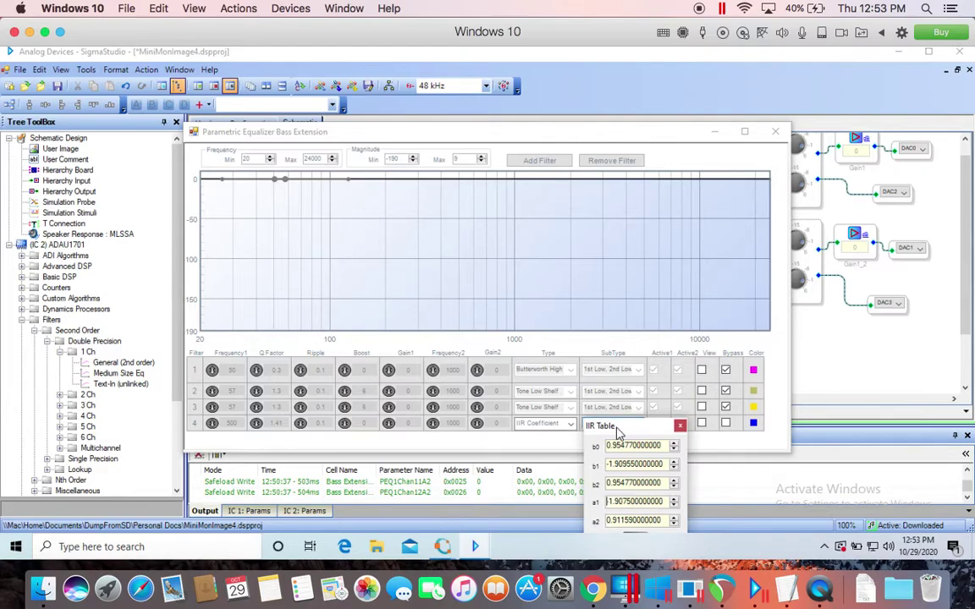
drag(616, 431, 594, 303)
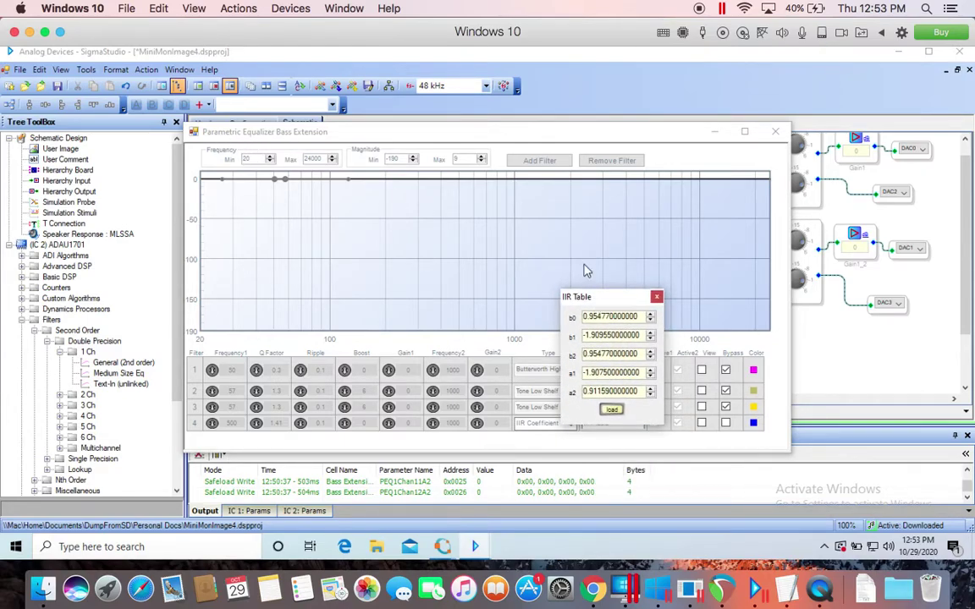
click(656, 296)
click(726, 424)
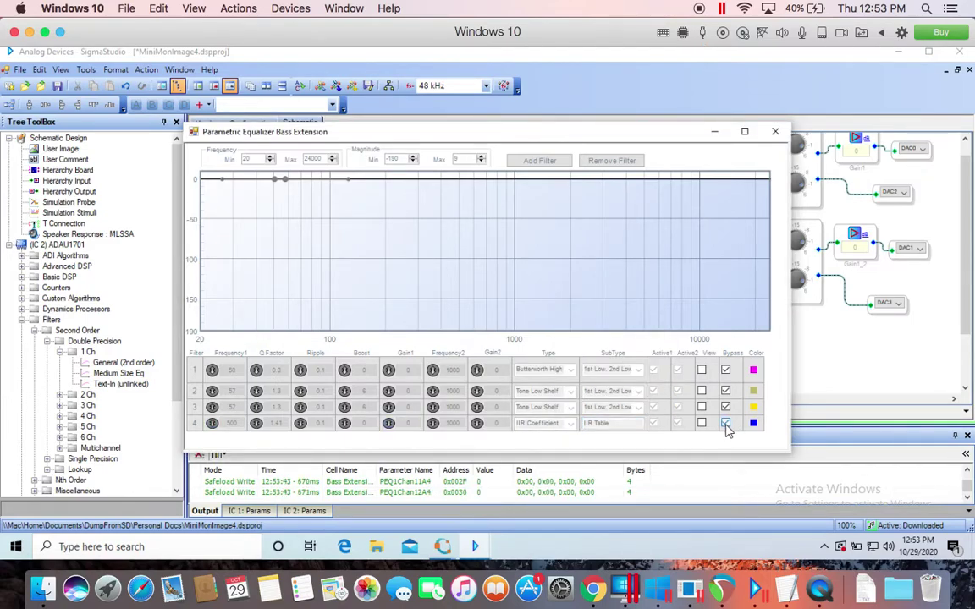
click(726, 424)
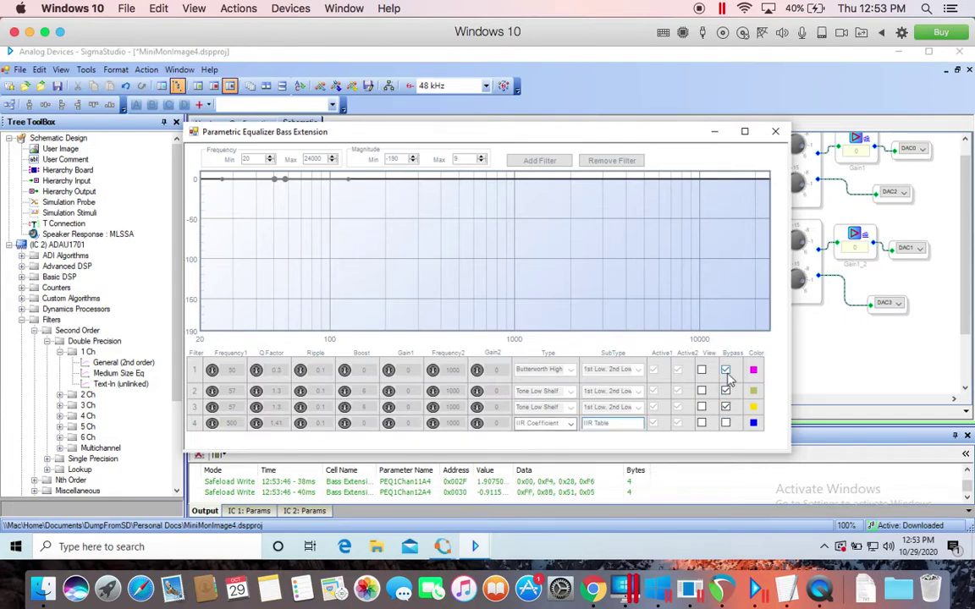
- Set the equalizer graph's Magnitude Min to -10
click(414, 159)
click(414, 159)
click(415, 158)
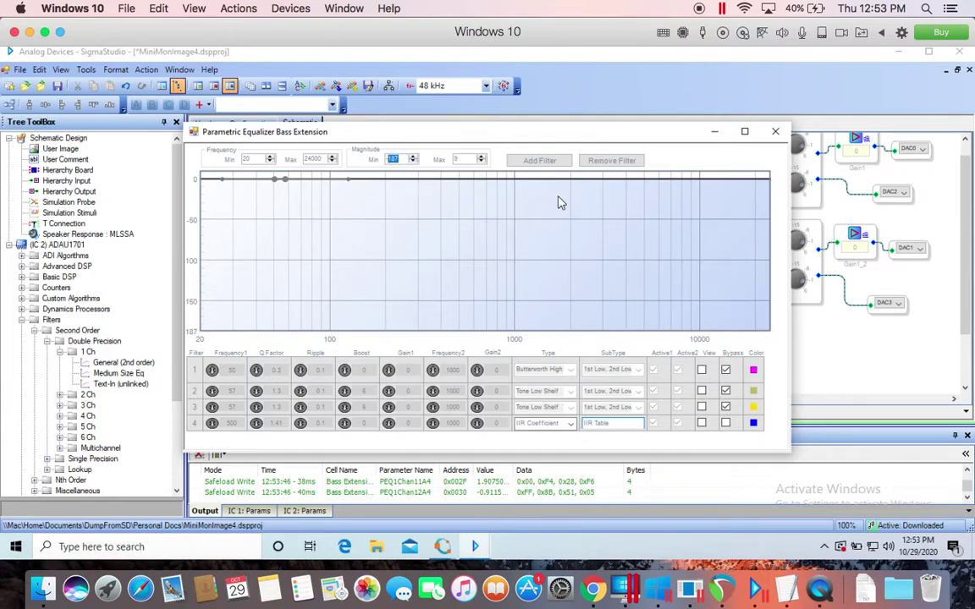
text(-10)
key(Return)
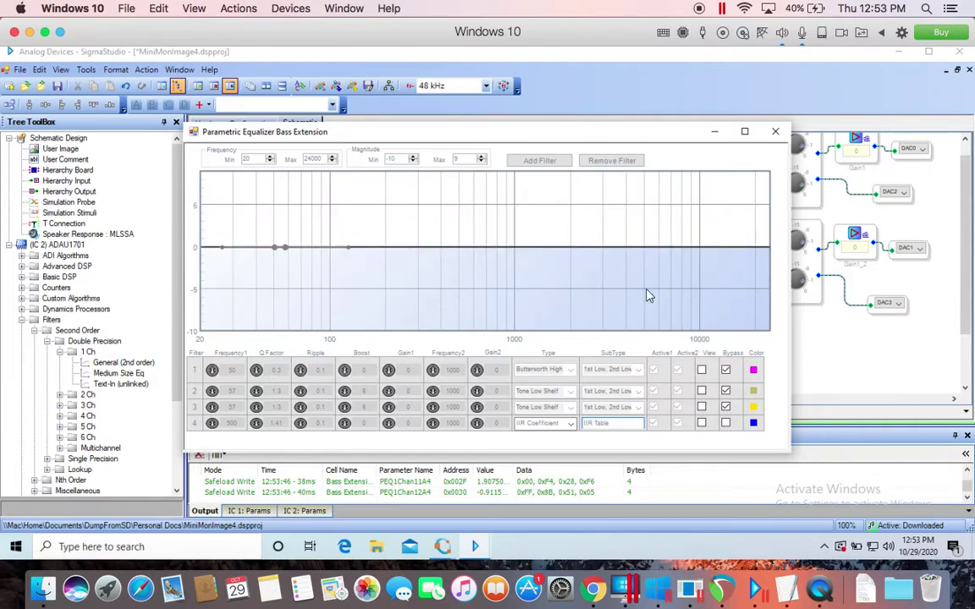
- Briefly enable filters 1 and 2 to view their high-pass and shelf curves, then bypass them again
click(725, 369)
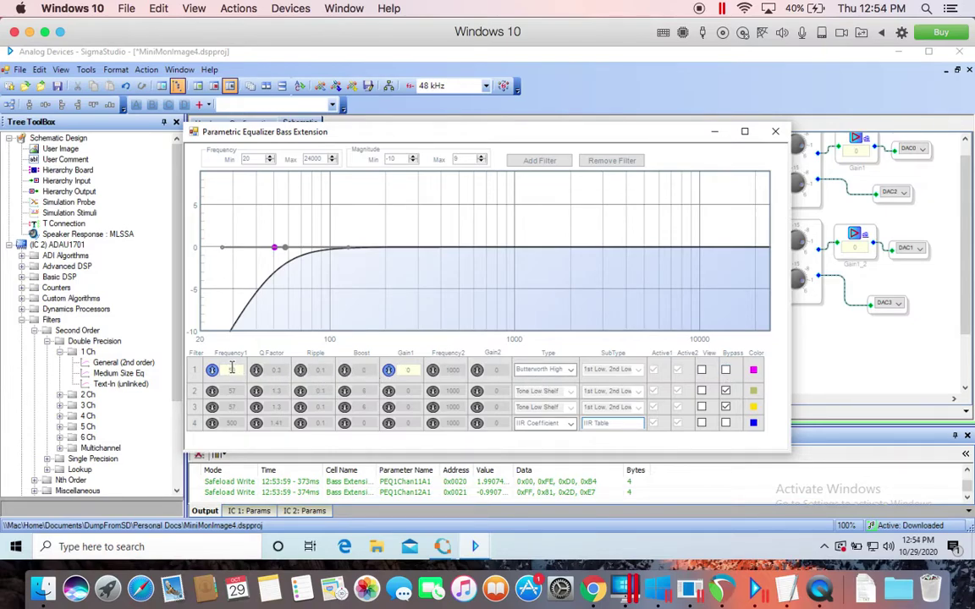
click(726, 370)
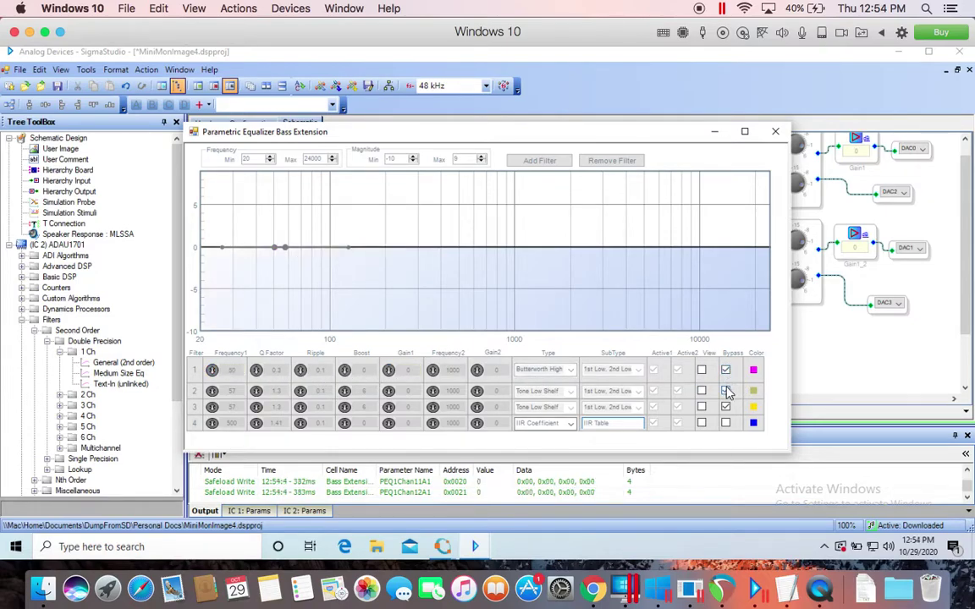
click(726, 392)
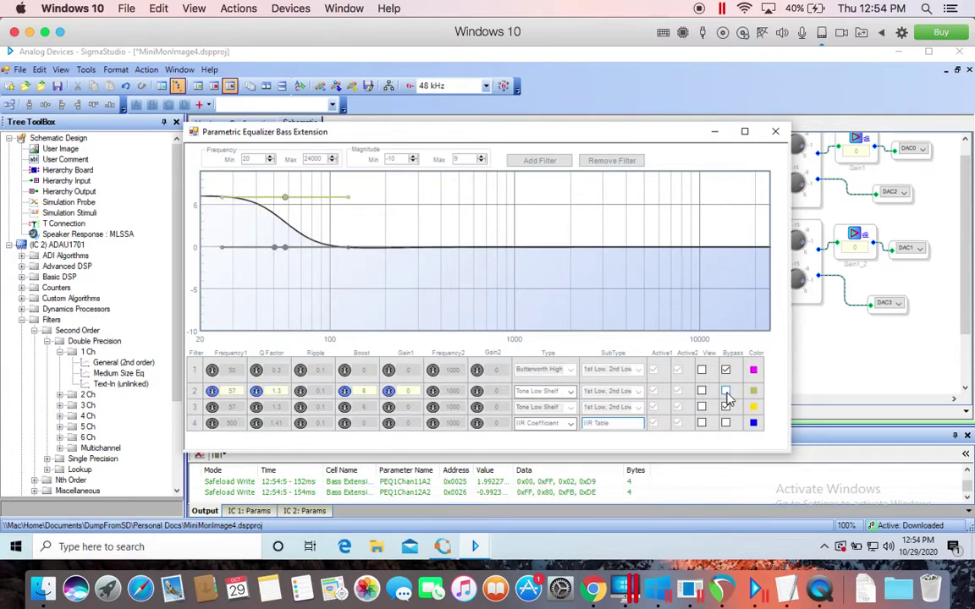
click(726, 392)
- Keep filter 4 active, review its IIR coefficient table, and close the equalizer window
click(726, 424)
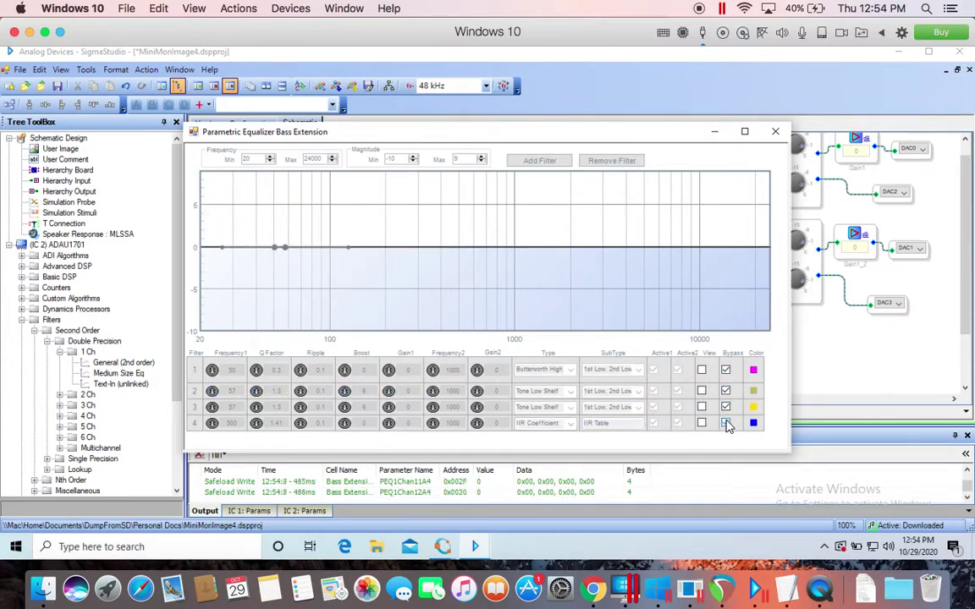
click(726, 424)
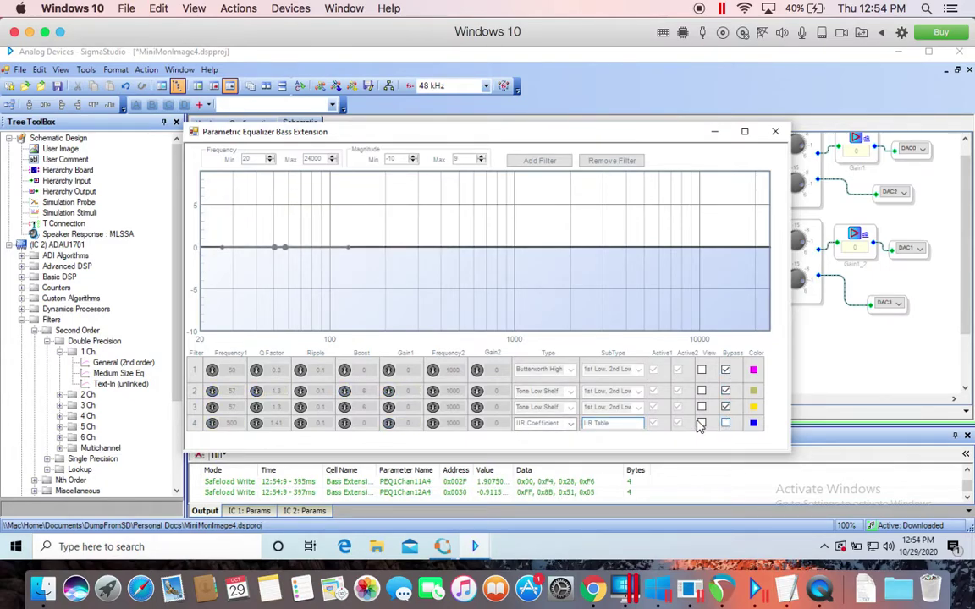
click(630, 424)
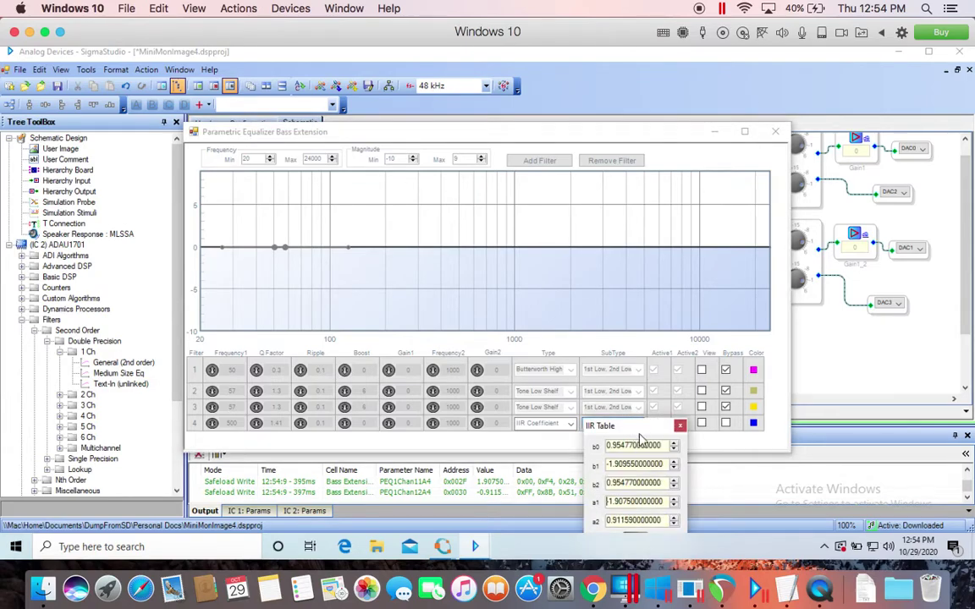
drag(675, 428, 660, 364)
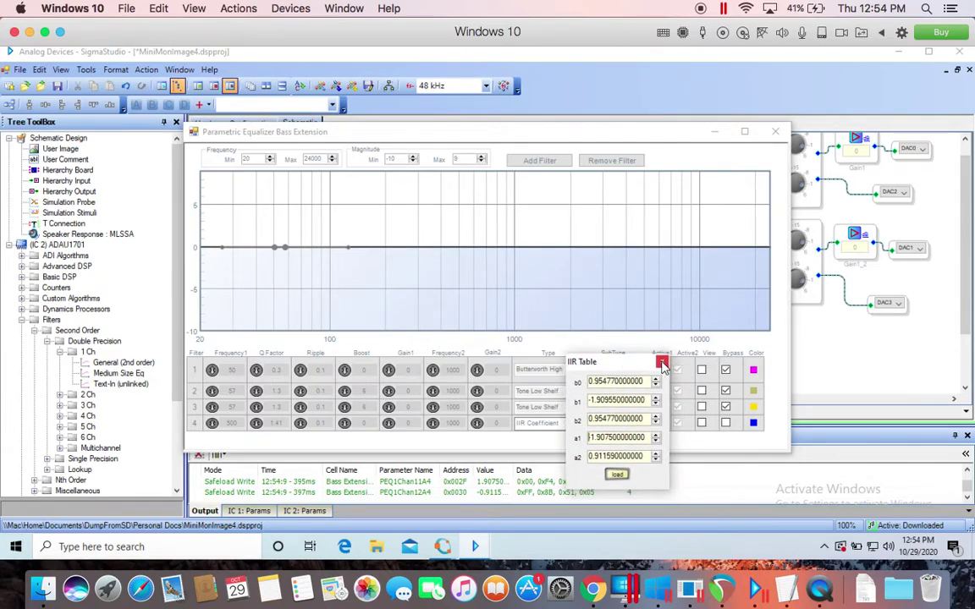
click(662, 363)
click(774, 131)
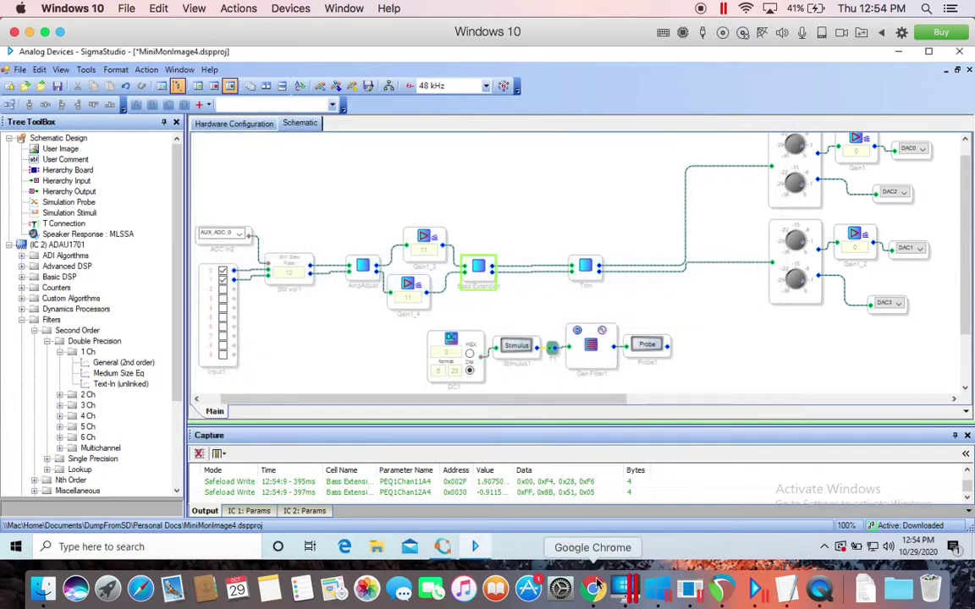
- Open the Gen Filter's coefficient settings beside the schematic, then reopen Bass Extension
click(595, 354)
drag(649, 320, 702, 257)
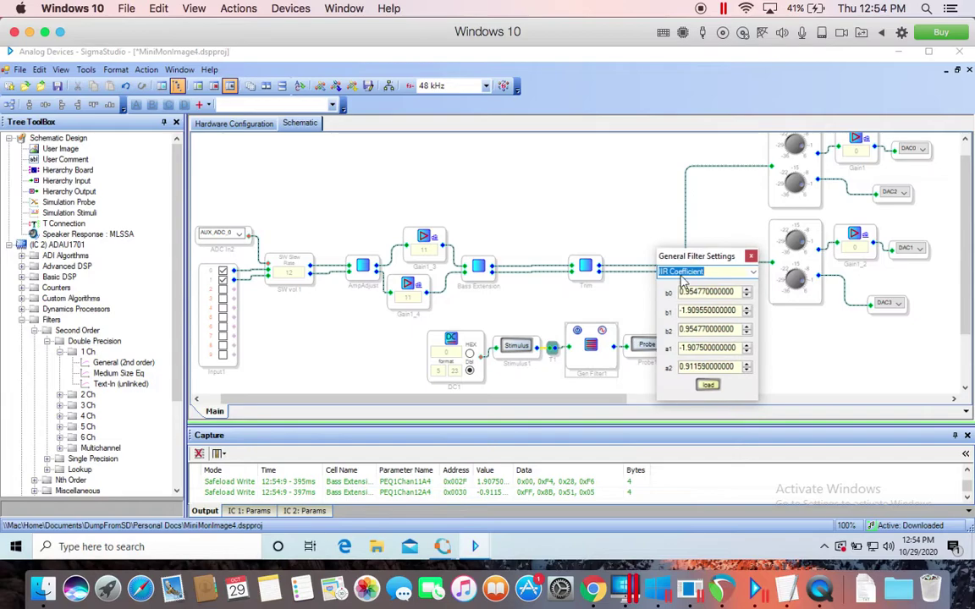
click(481, 276)
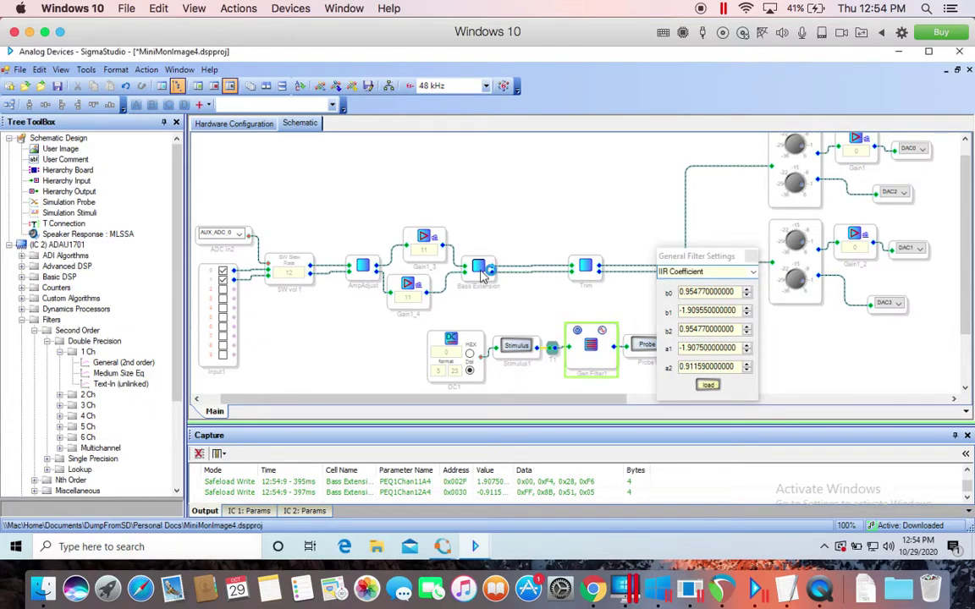
click(481, 274)
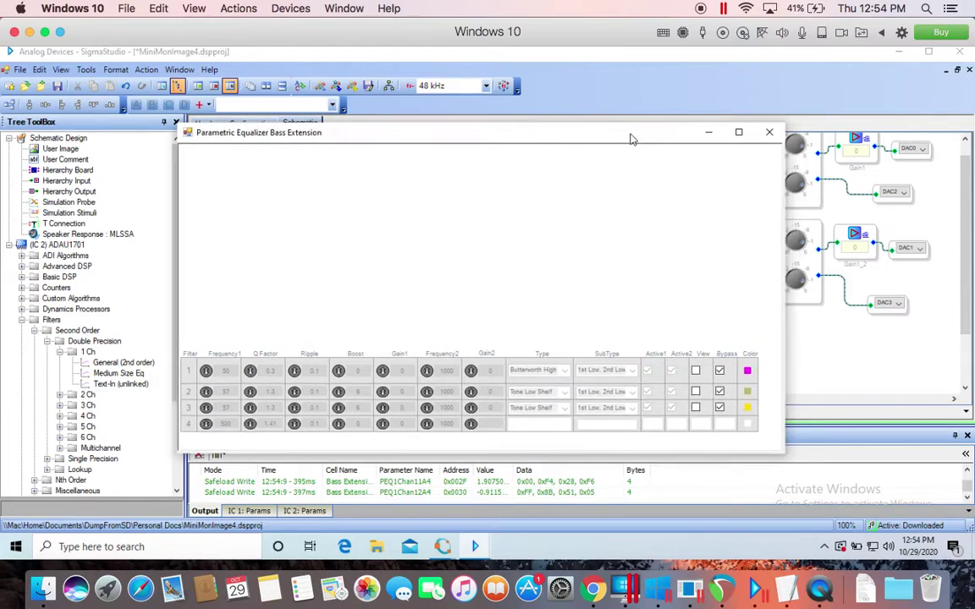
- Compare filter 4's IIR table with the Gen Filter settings, then close all three windows
drag(659, 138, 472, 84)
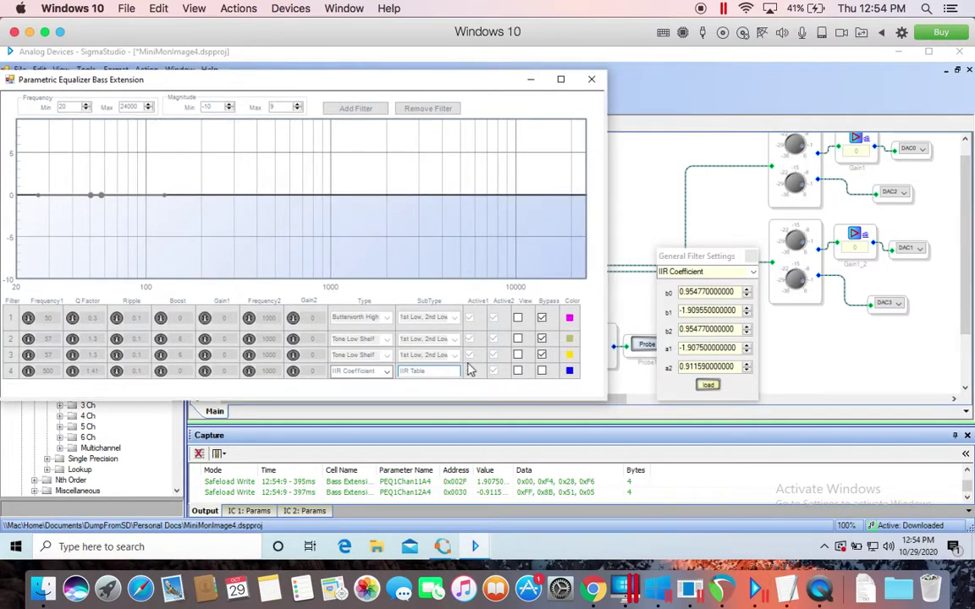
click(431, 371)
drag(442, 376, 524, 259)
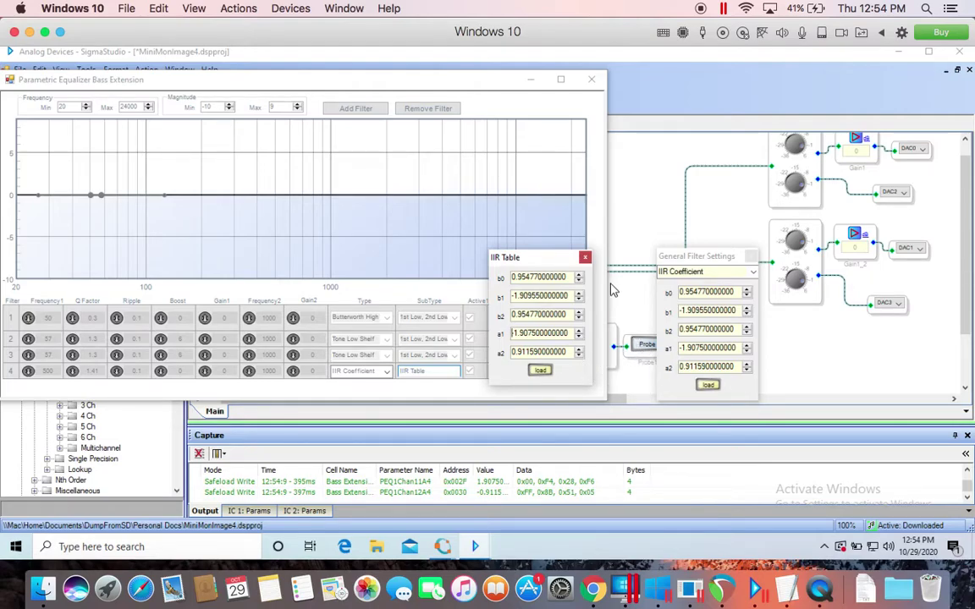
click(587, 259)
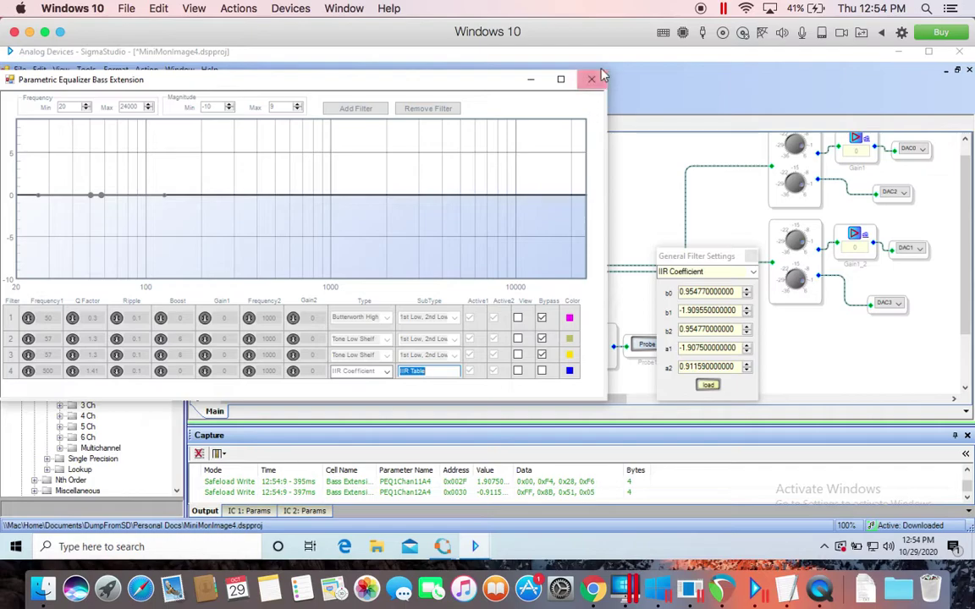
click(533, 79)
click(751, 255)
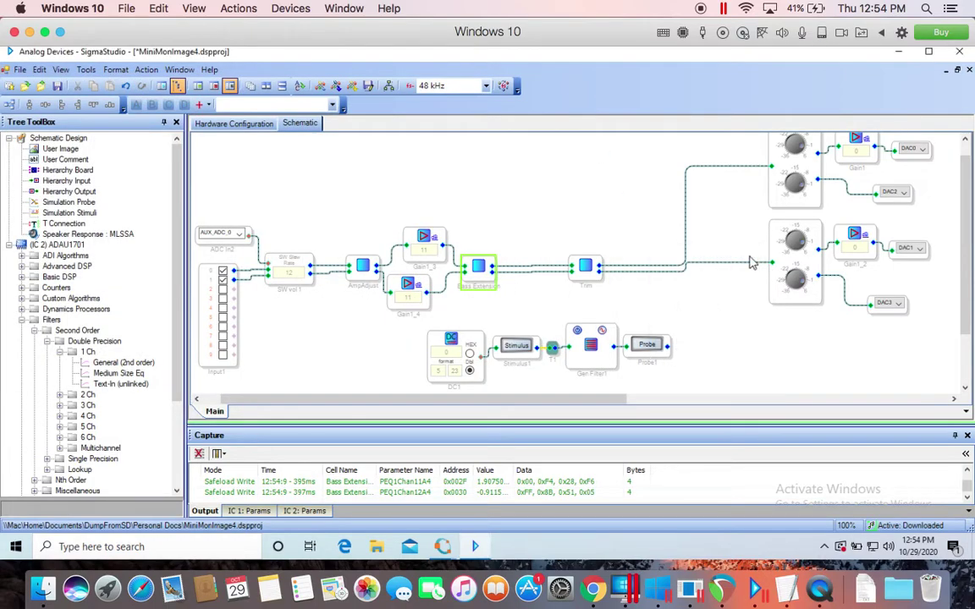
click(646, 347)
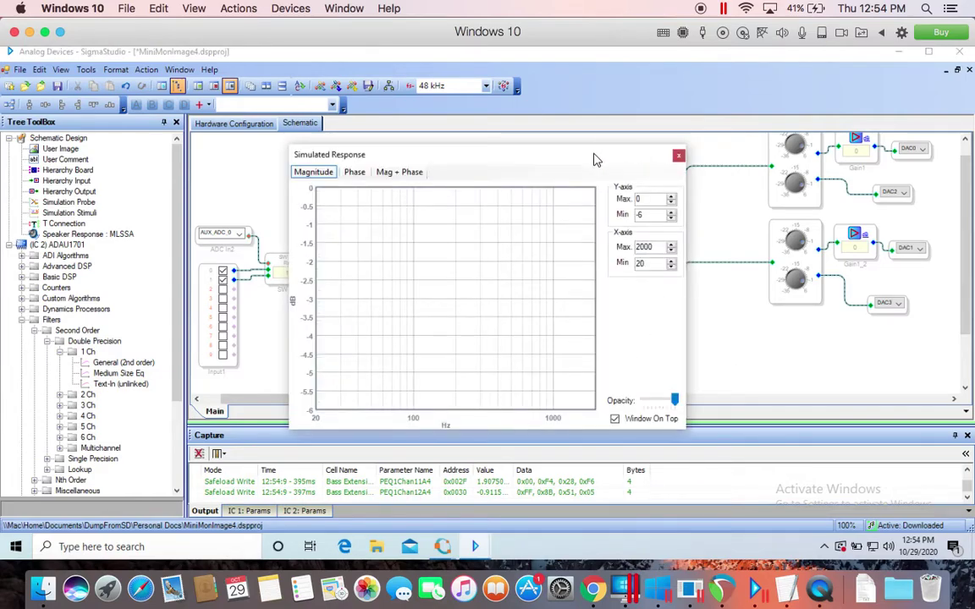
drag(596, 159, 861, 79)
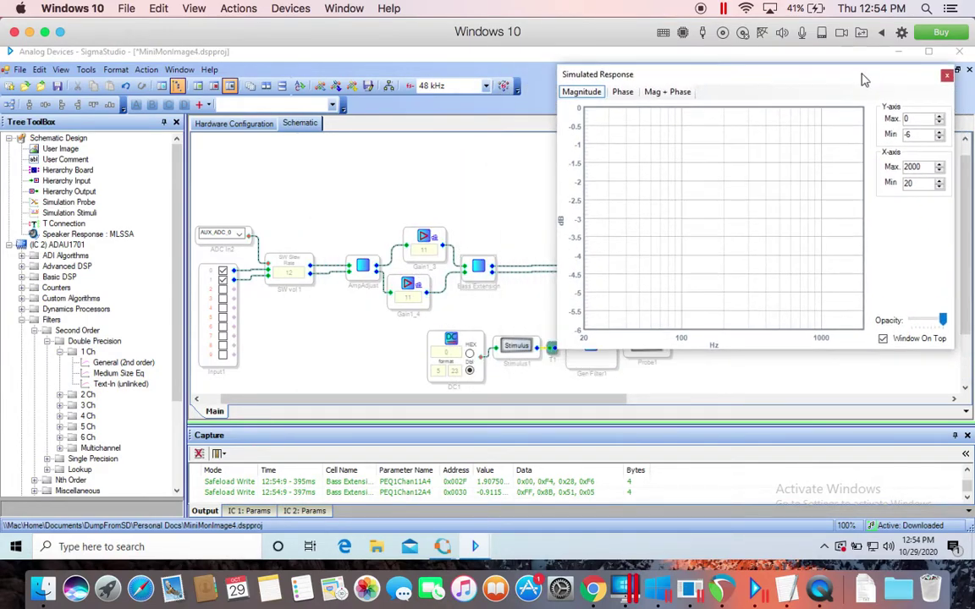
click(526, 351)
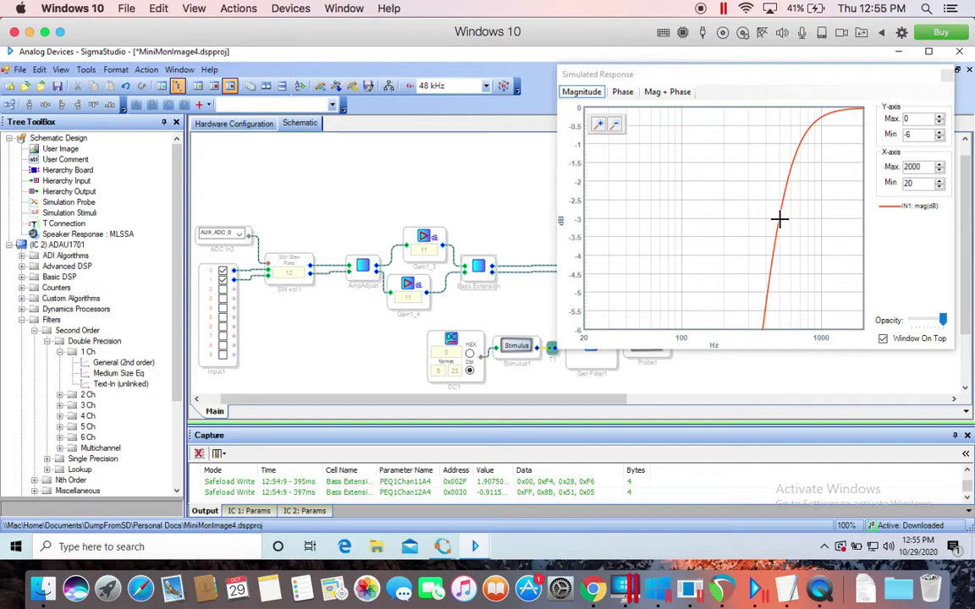
key(Escape)
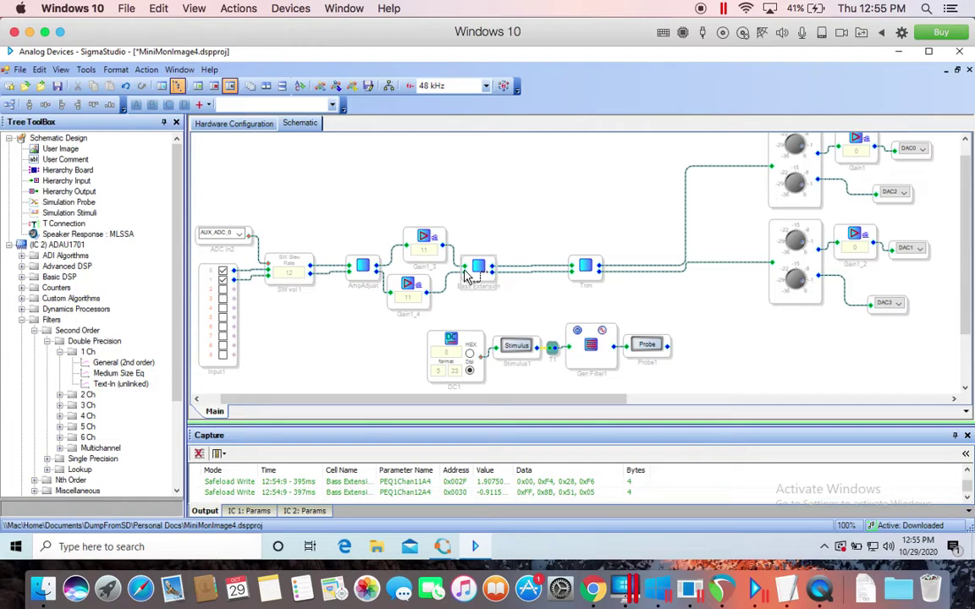
mouse_move(452, 543)
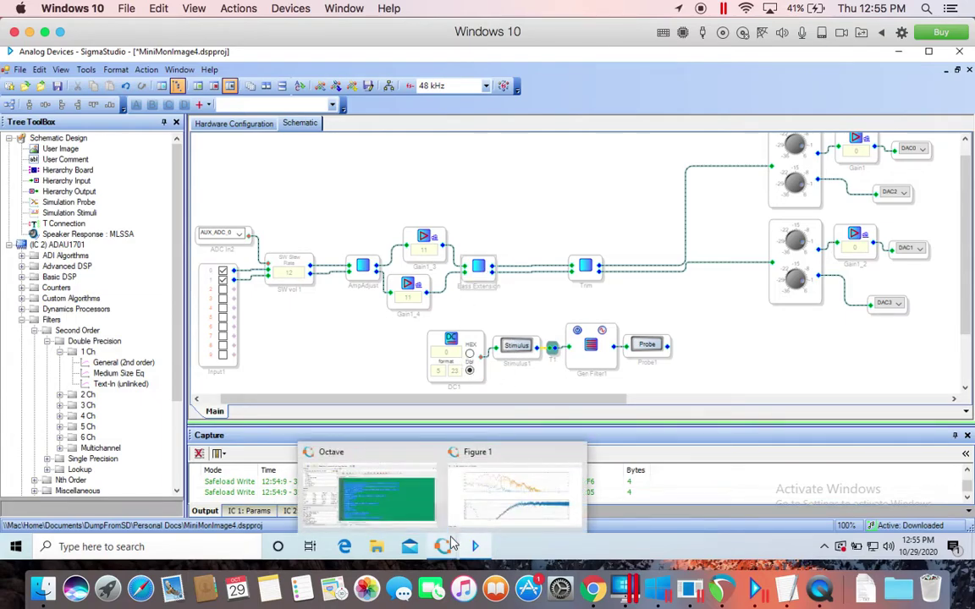
- View Octave's Figure 1 measured high-pass response plot, then return to SigmaStudio
click(491, 494)
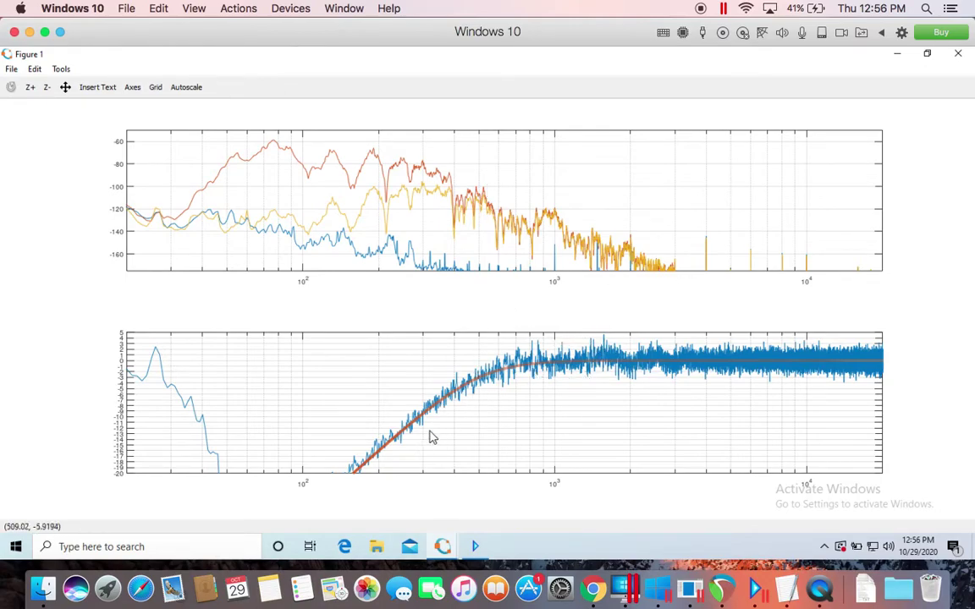
click(475, 547)
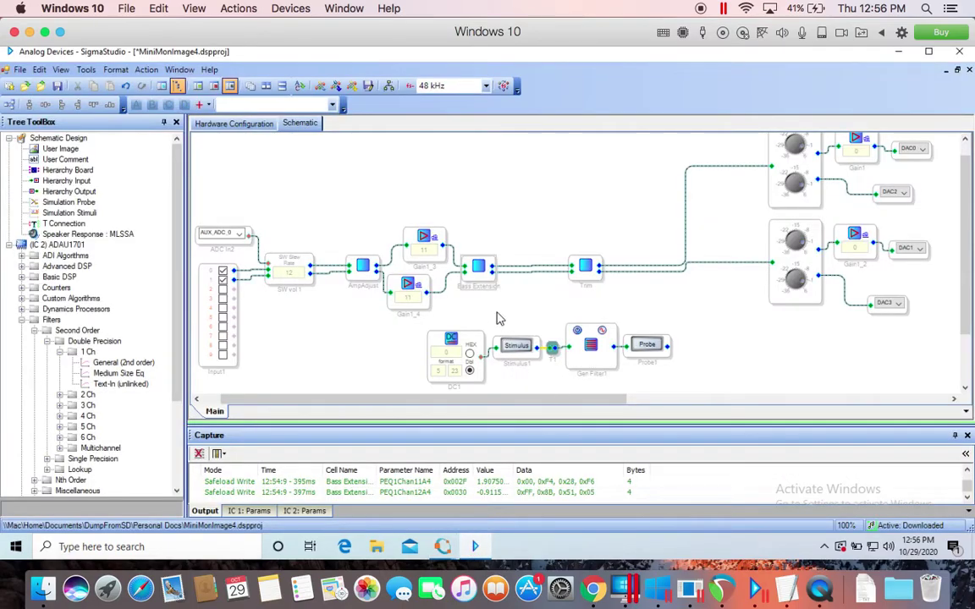
- Reopen and close the Bass Extension equalizer settings, then bring Octave forward
click(479, 269)
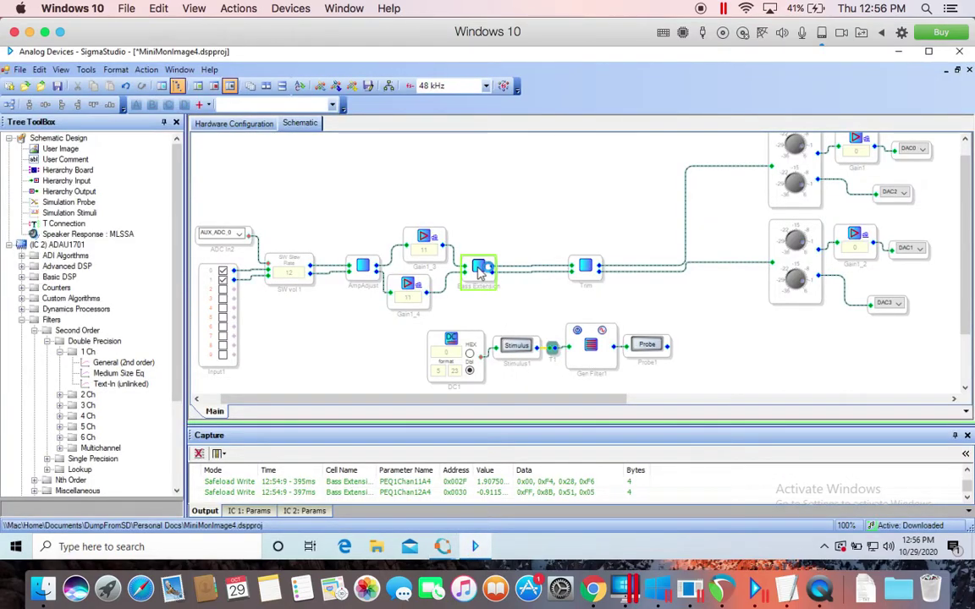
double_click(479, 269)
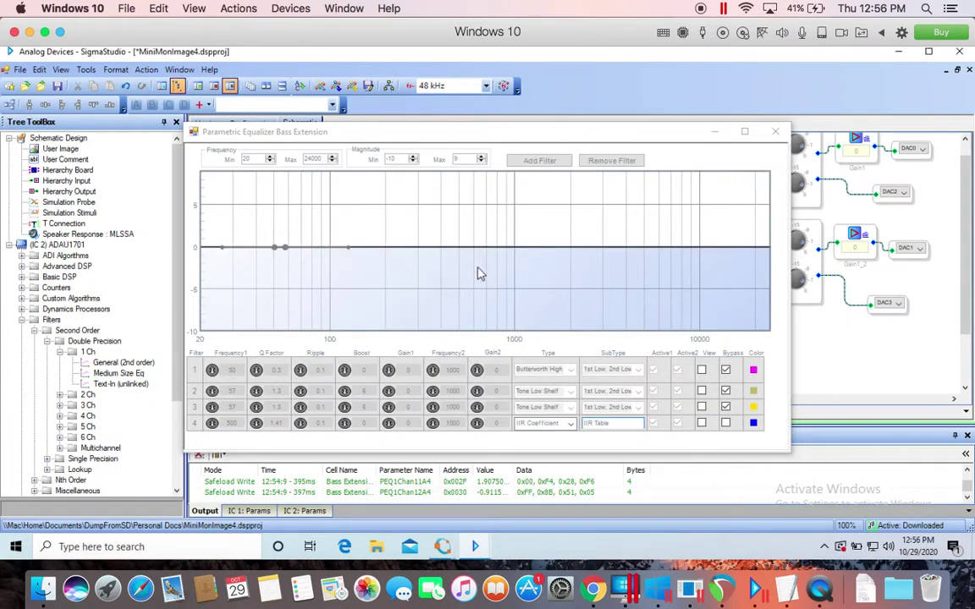
click(775, 131)
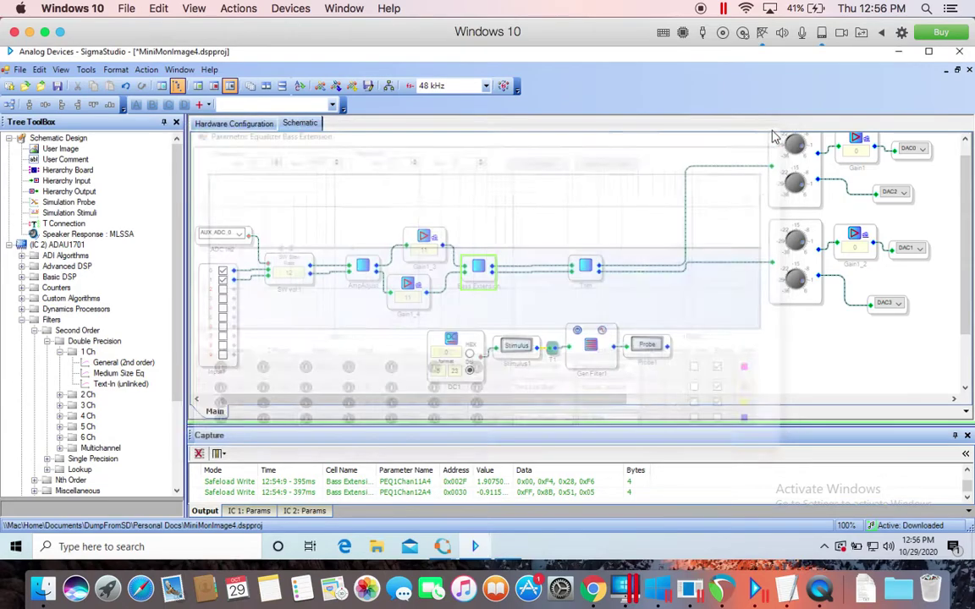
mouse_move(442, 546)
click(315, 512)
- Rerun [B,A] = butter(2,500/24000,"high") to get B = 0.95477 -1.90955 0.95477, A = 1 -1.90750 0.91159
click(315, 512)
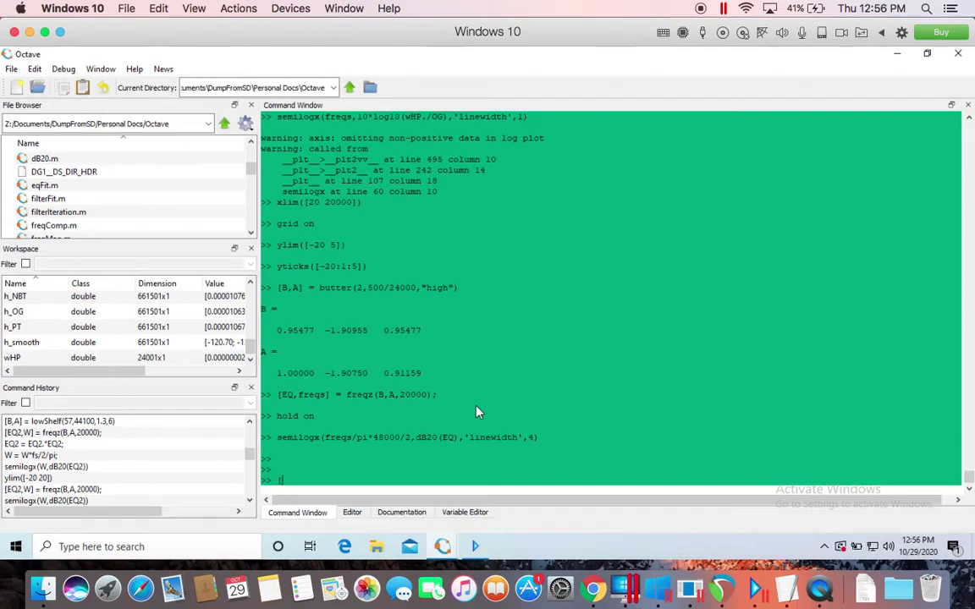
text([B)
key(Up)
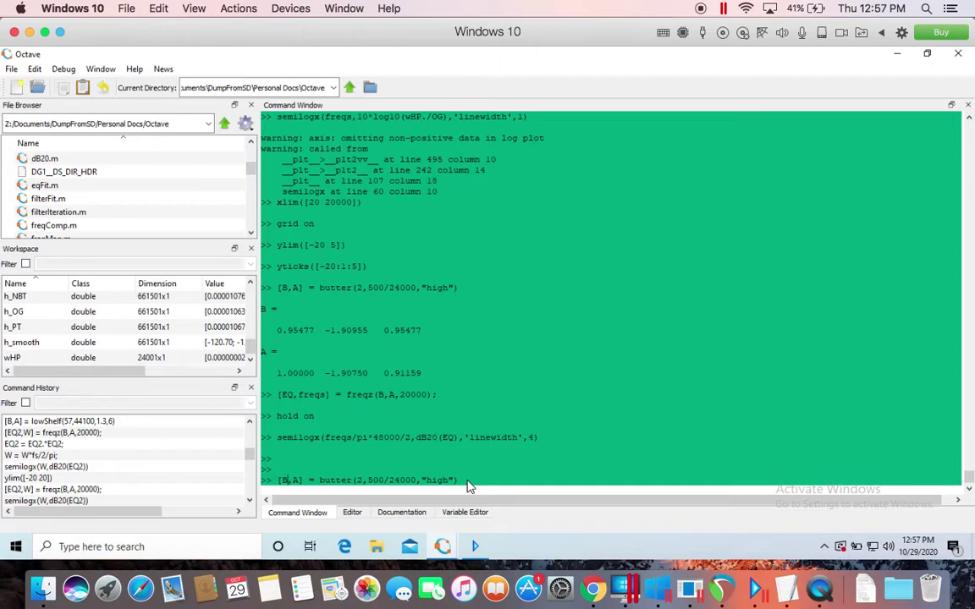
key(Return)
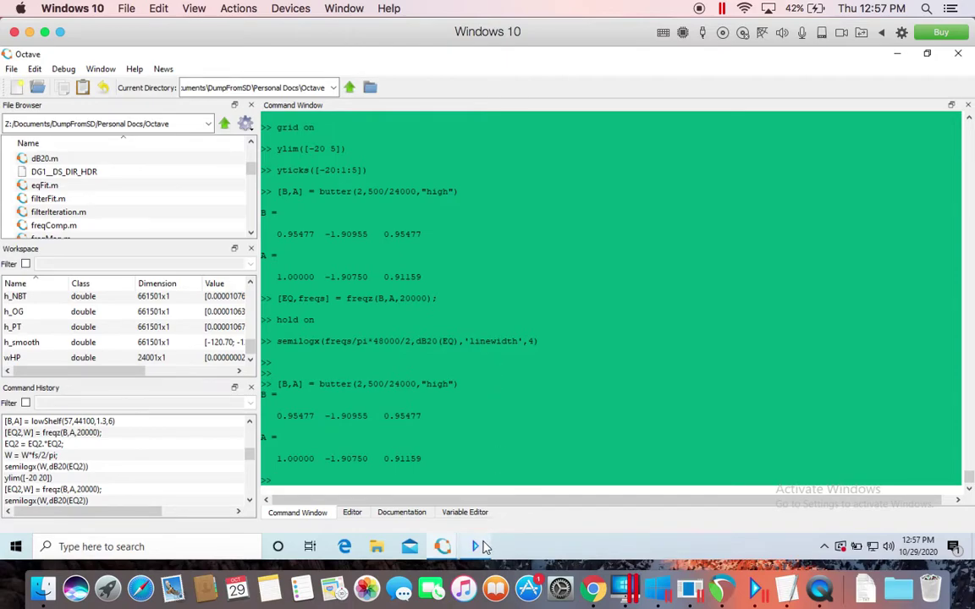
mouse_move(482, 547)
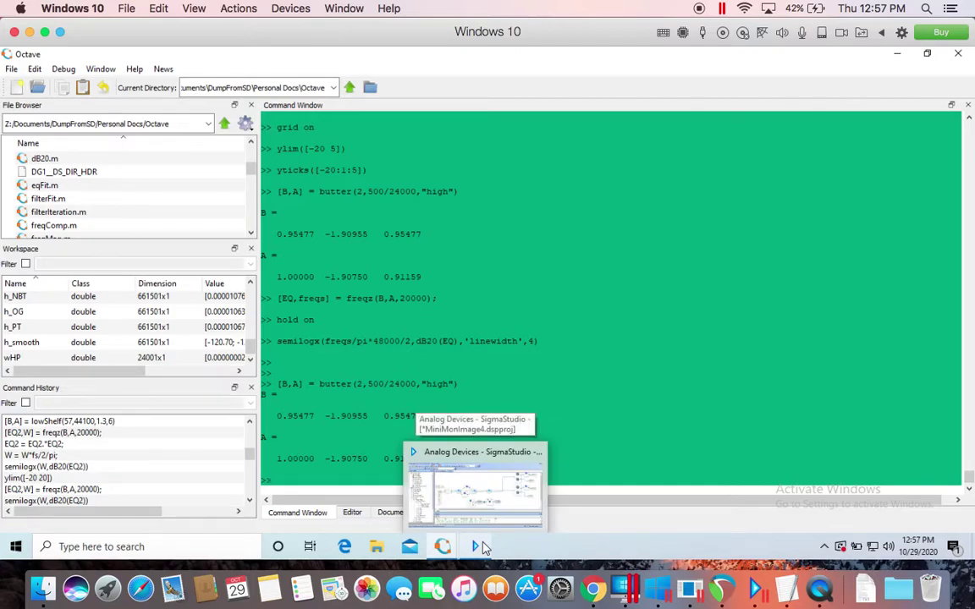
- Bring the SigmaStudio schematic with the Bass Extension block back to the front
click(500, 518)
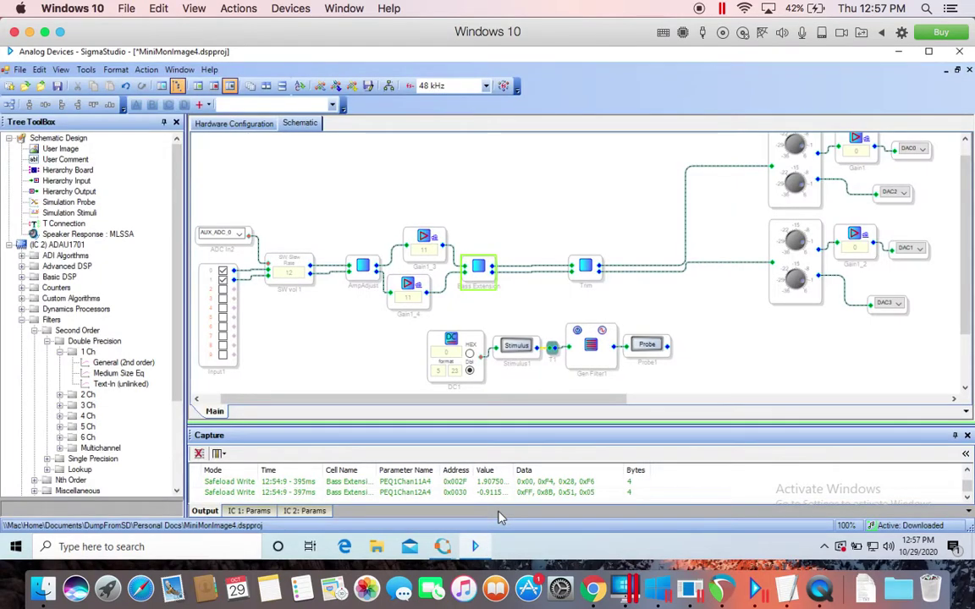